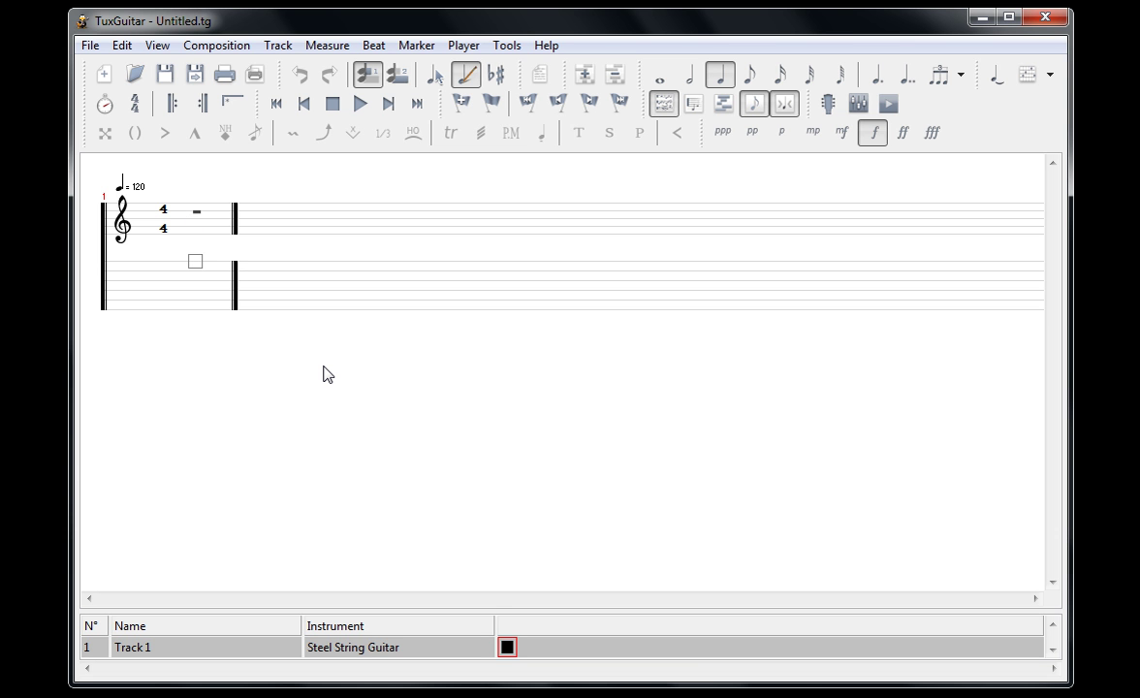
Enter the opening four-note chord with frets 3, 2, 3 and 3 on the first beat.
key("Down")
key("Down")
key("Down")
key("Down")
key("Down")
key("3")
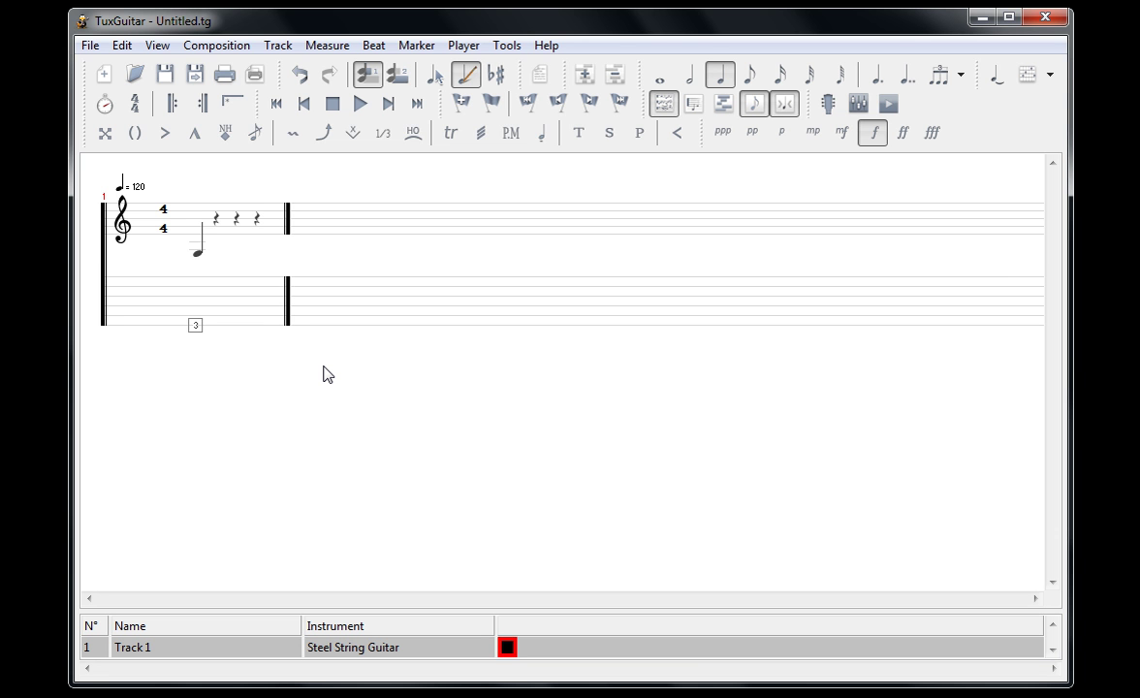
key("Up")
key("2")
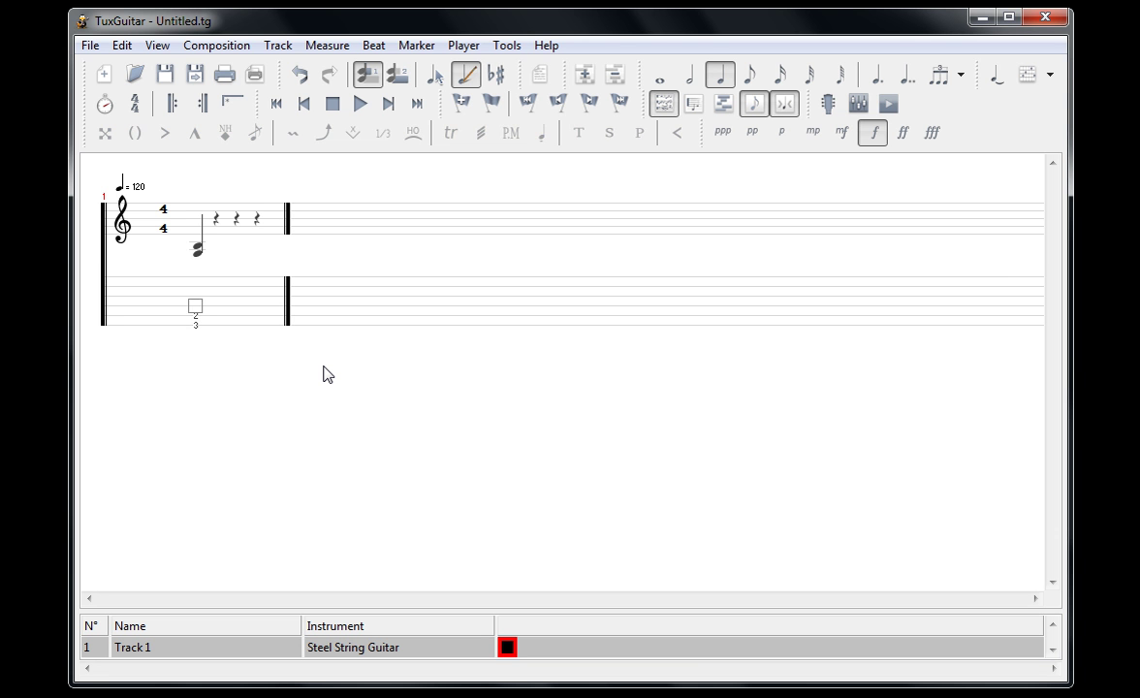
key("Up")
key("Up")
key("Up")
key("Up")
key("3")
key("Up")
key("3")
key("Right")
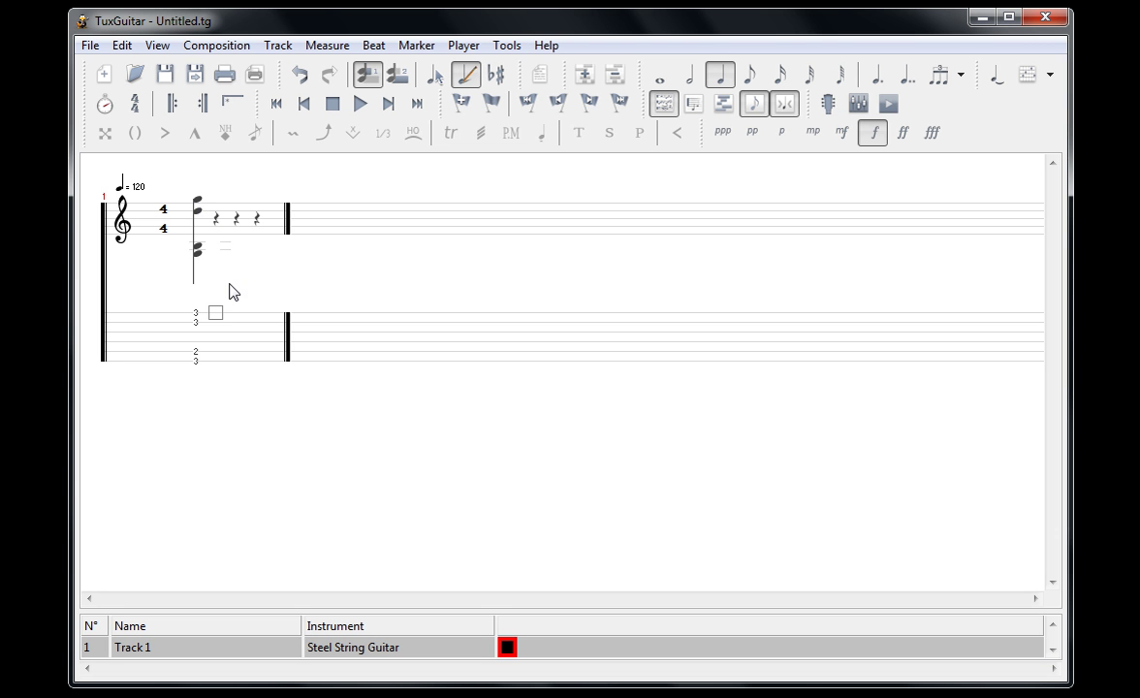
Add fret 4 on string 4 at beat 3 and fret 6 at beat 4 of measure 1.
key("Down")
key("Down")
key("Down")
key("Right")
key("Down")
key("Down")
key("4")
key("Right")
key("Up")
key("6")
Start measure 2 with frets 4 and 3.
key("Right")
key("4")
key("Right")
key("Up")
key("Right")
key("3")
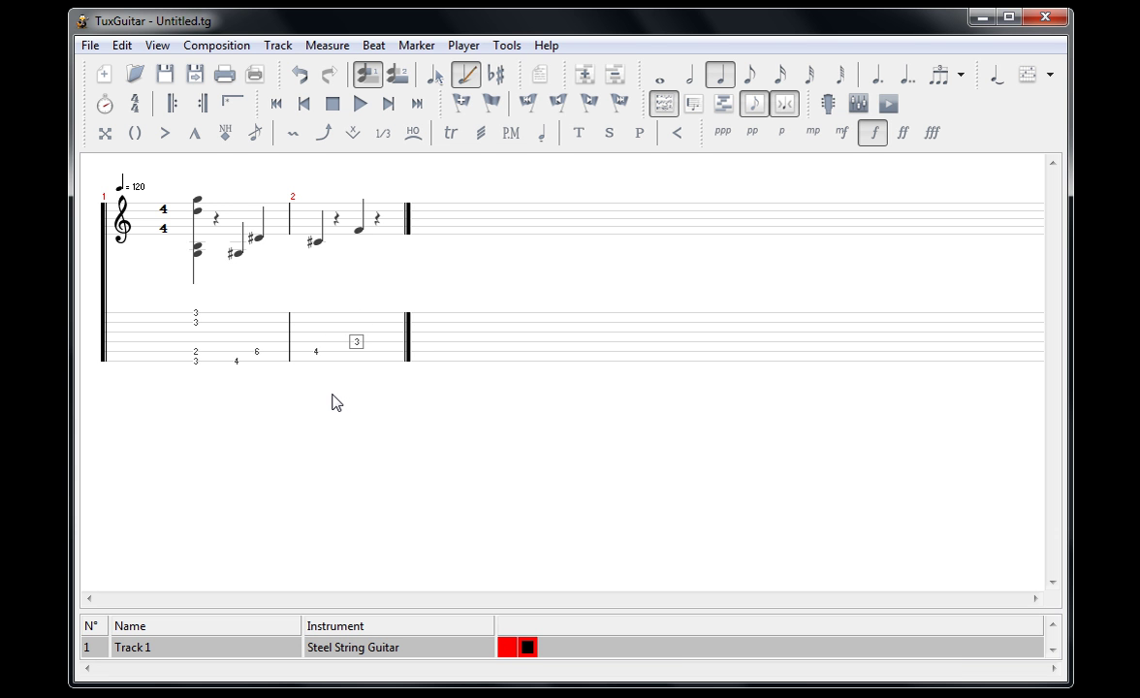
Place open high E and open B notes in measure 2, then fret 1 on the top string at beat 4.
left_click(317, 208)
left_click(337, 226)
left_click(400, 250)
left_click(376, 203)
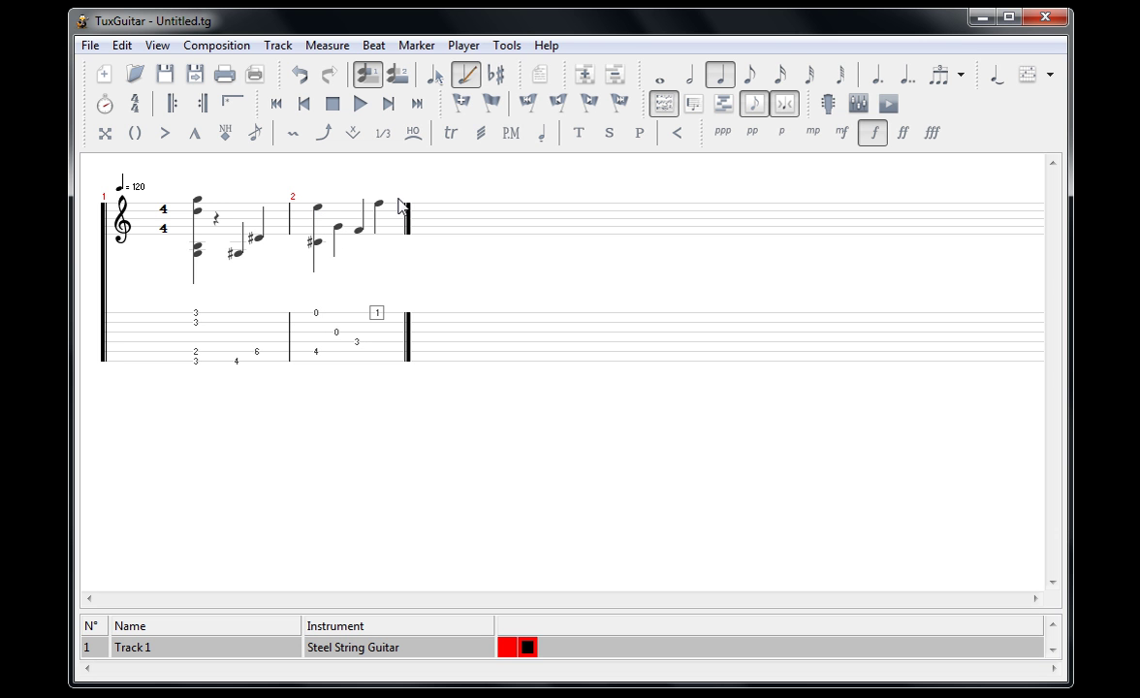
Finish measure 2 with a beamed eighth note and a sixteenth note, adding fret 2 on string 3.
left_click(749, 74)
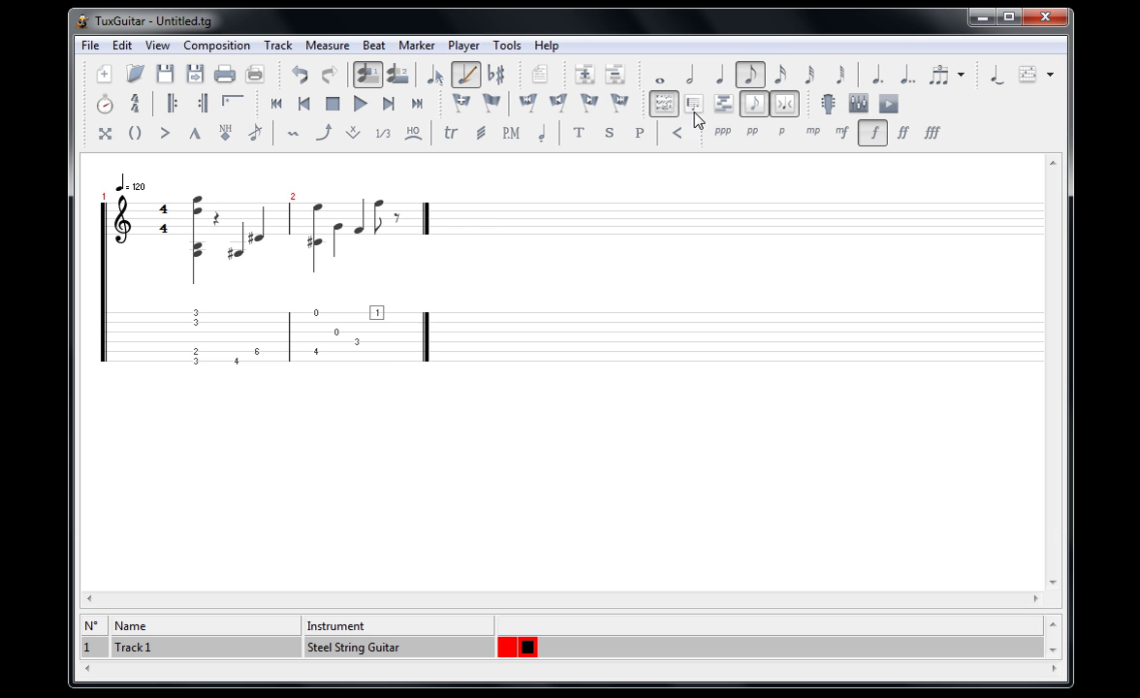
left_click(397, 214)
left_click(781, 73)
left_click(417, 222)
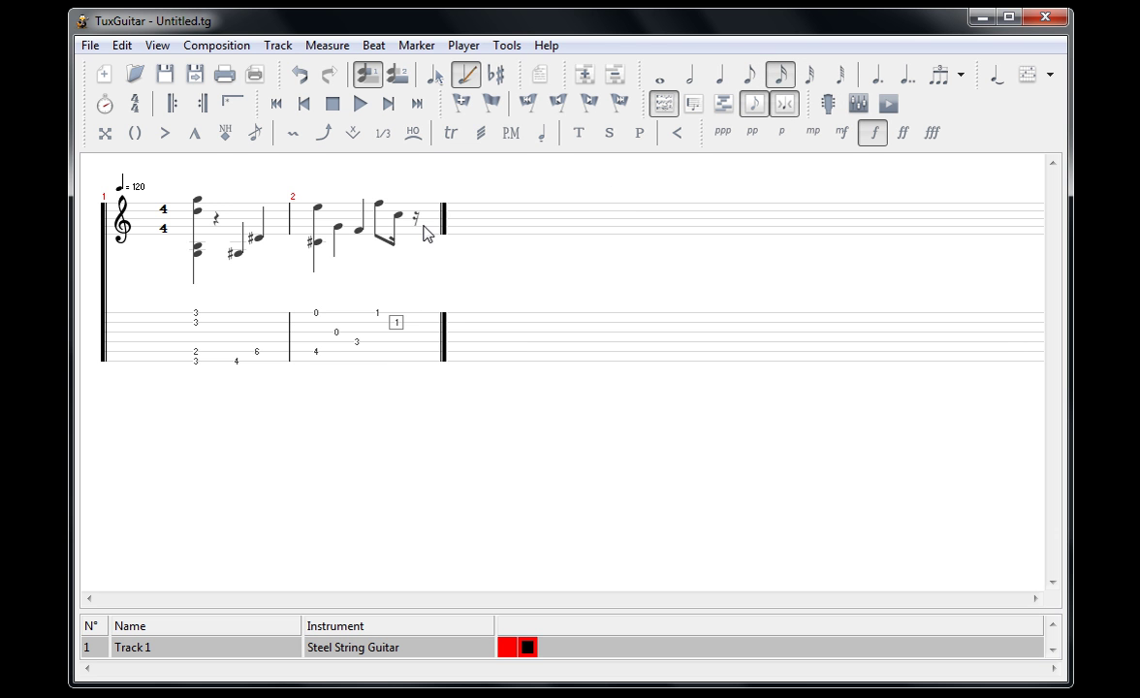
left_click(416, 207)
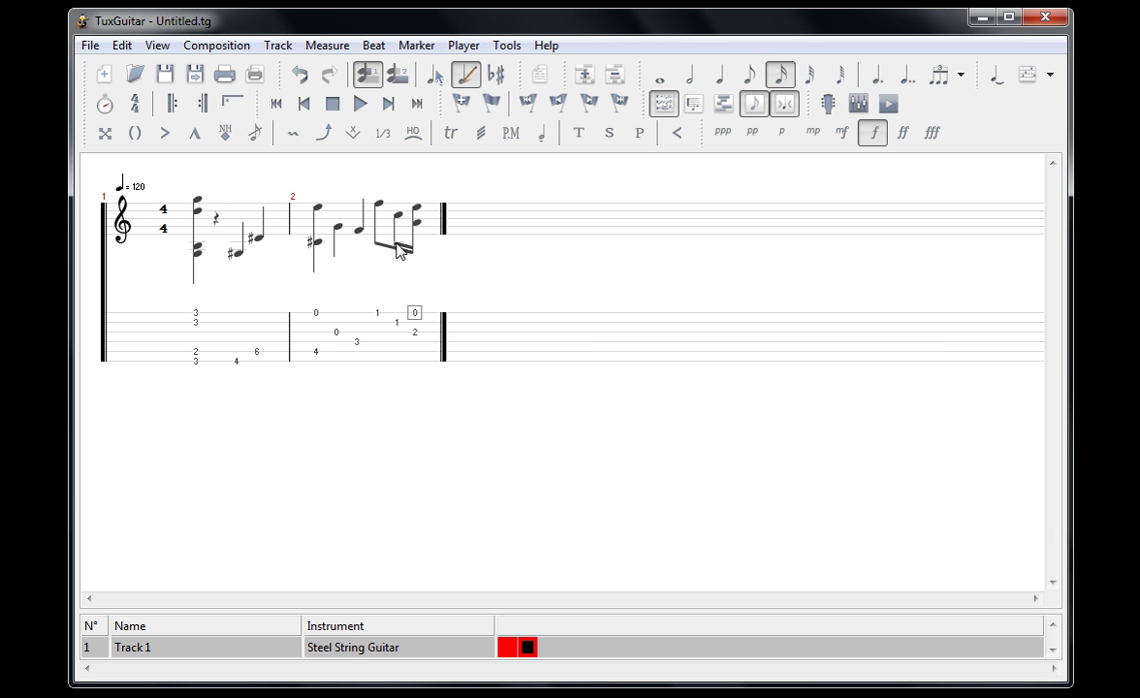
Remove the second-string fret 3 from measure 1's opening chord.
left_click(197, 221)
left_click(202, 212)
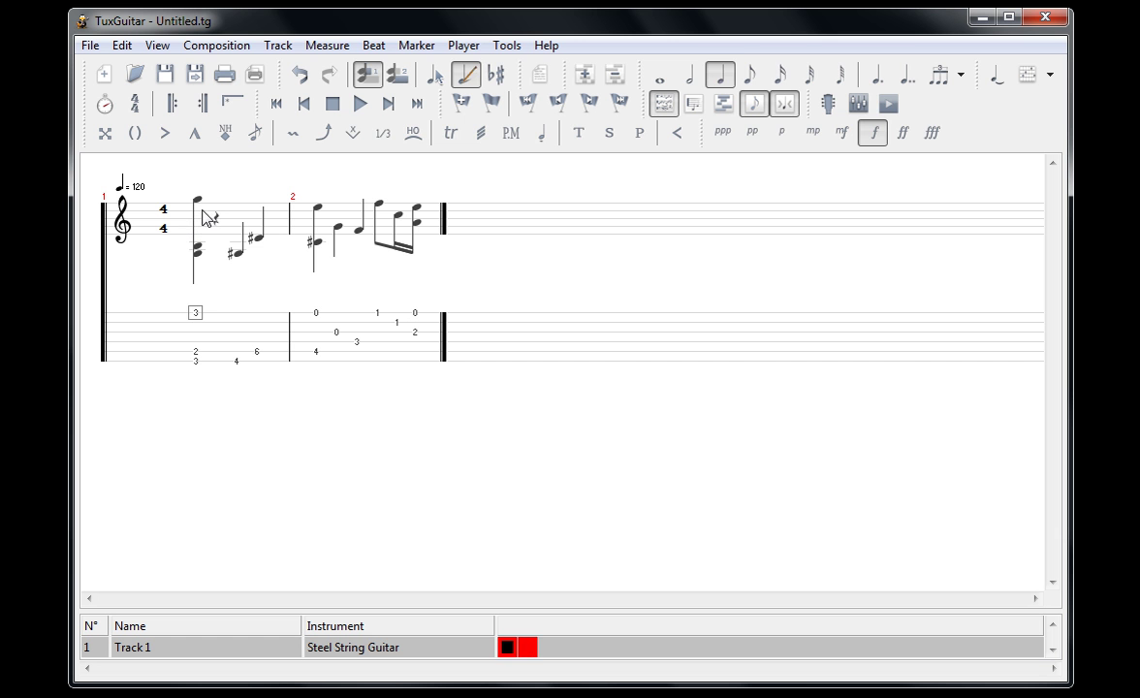
left_click(361, 104)
left_click(463, 46)
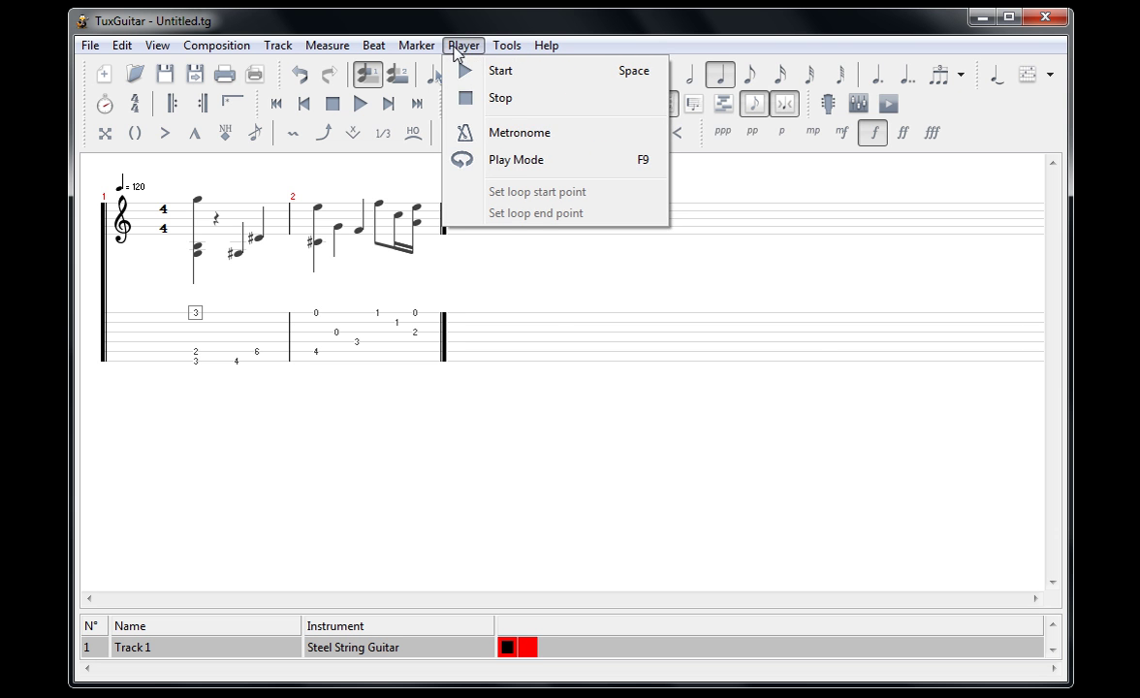
left_click(516, 136)
left_click(367, 109)
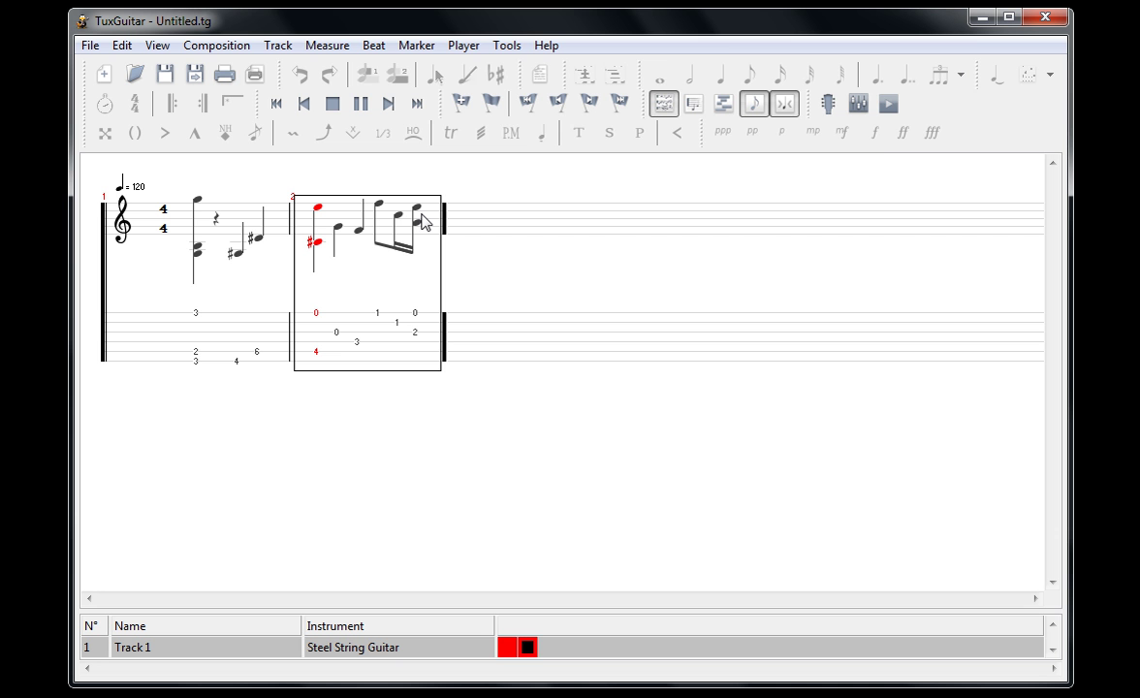
left_click(332, 104)
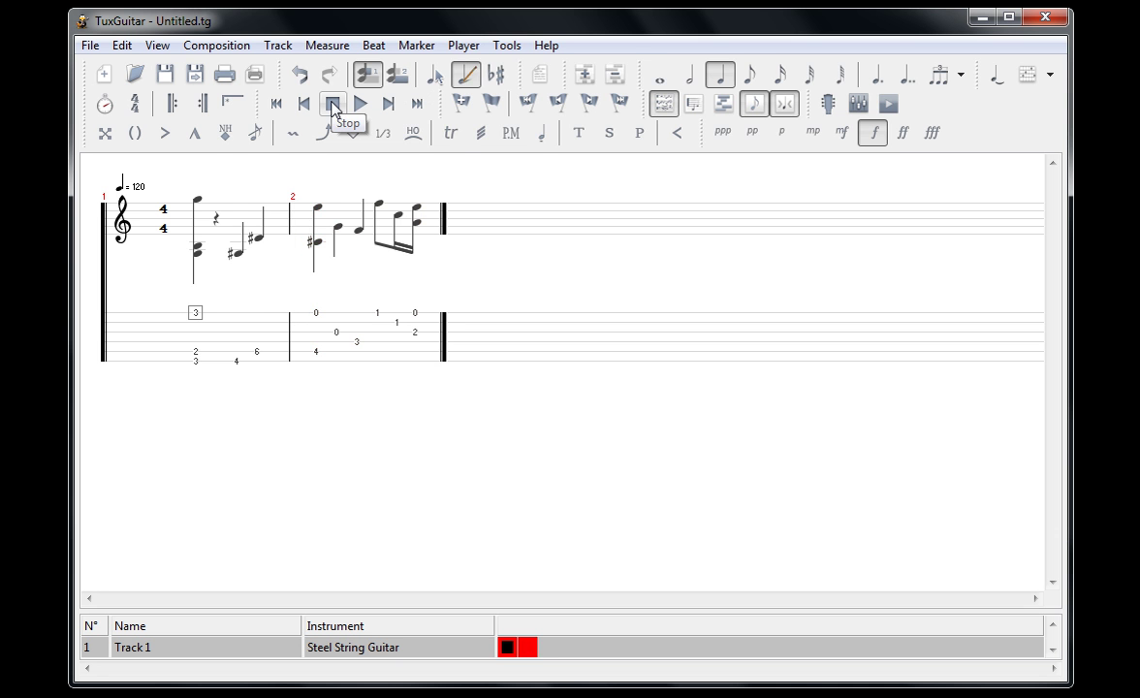
left_click(465, 46)
mouse_move(504, 51)
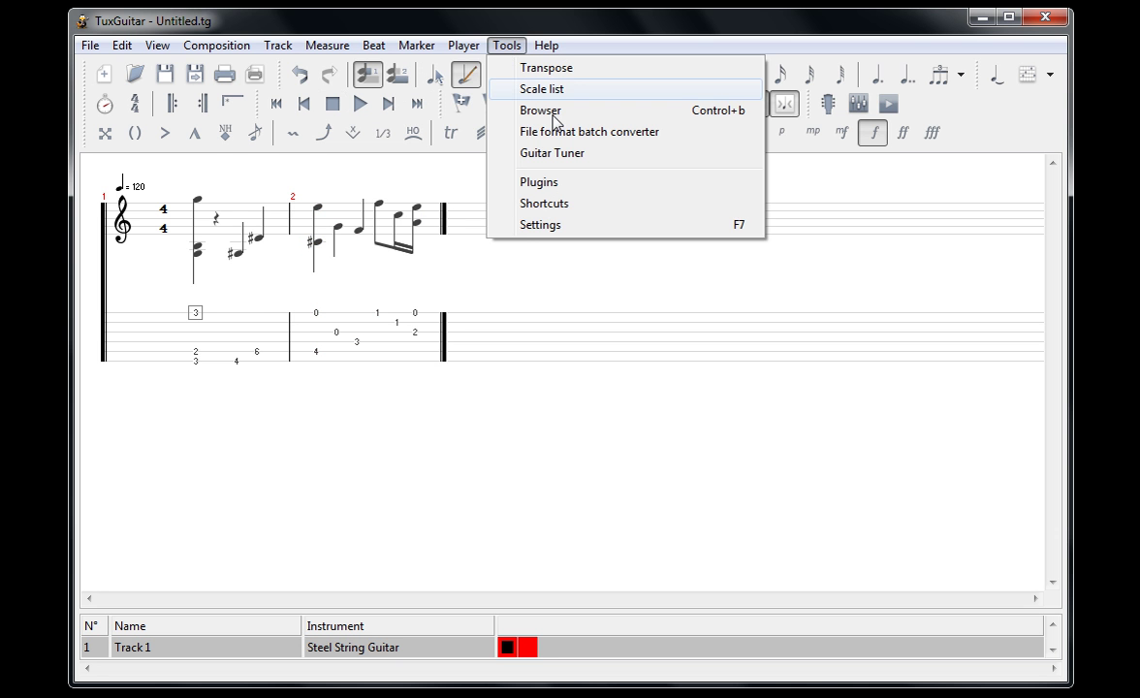
left_click(578, 153)
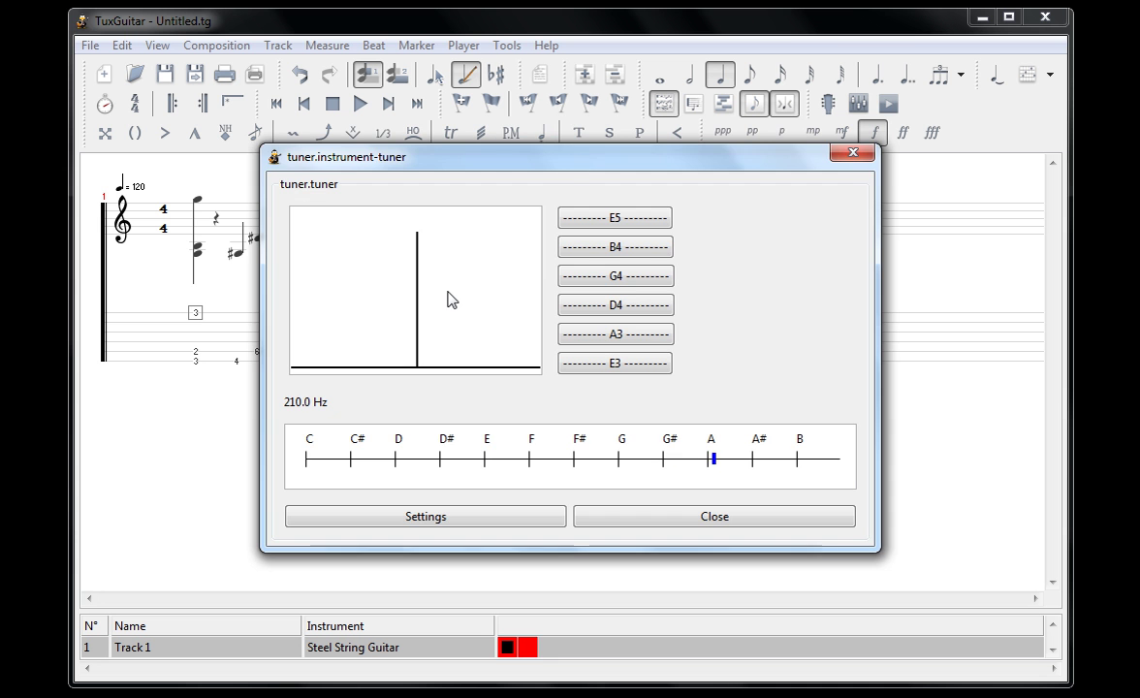
left_click(857, 159)
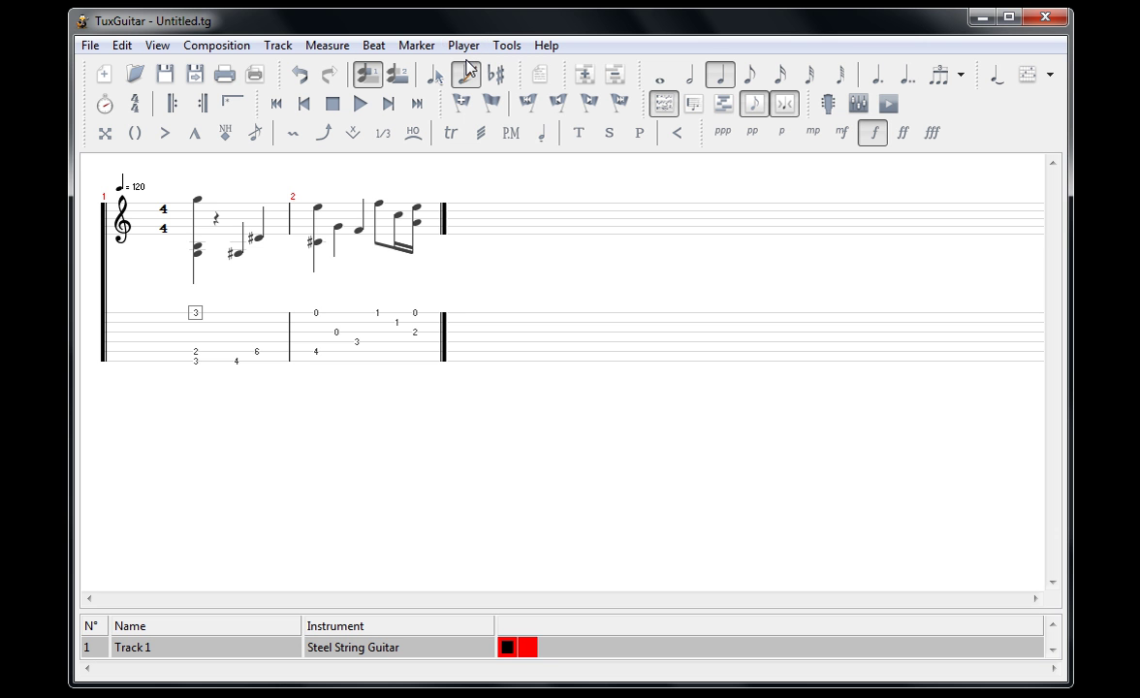
Turn on note-editing mode and open the marker options.
left_click(466, 72)
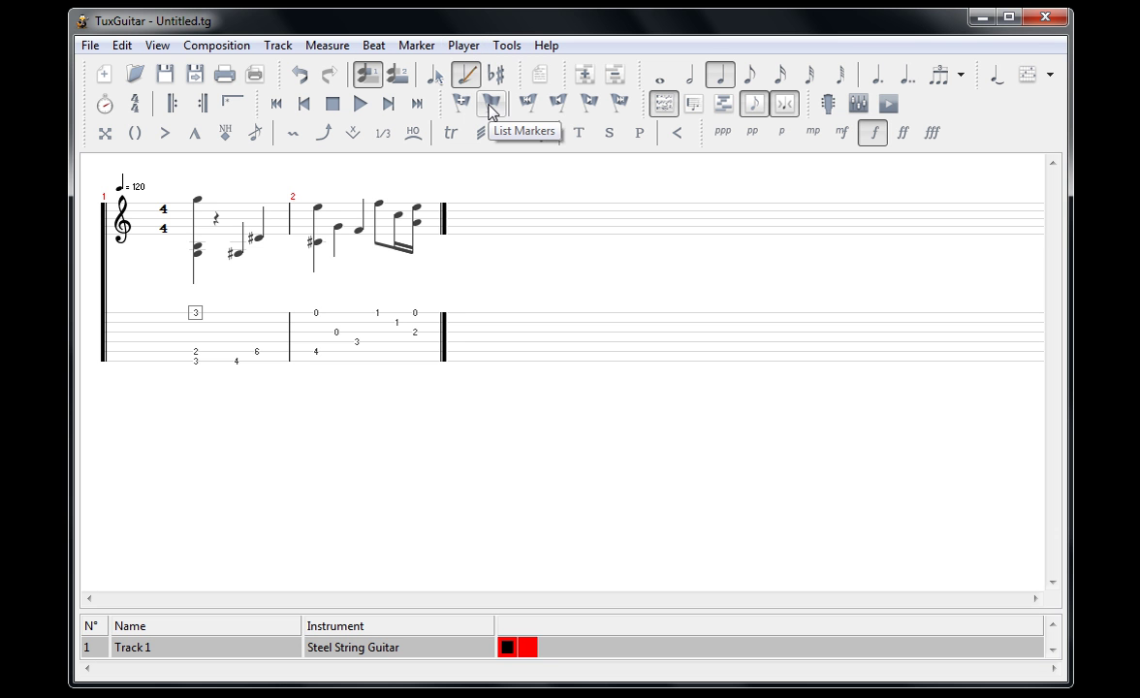
left_click(504, 45)
mouse_move(397, 55)
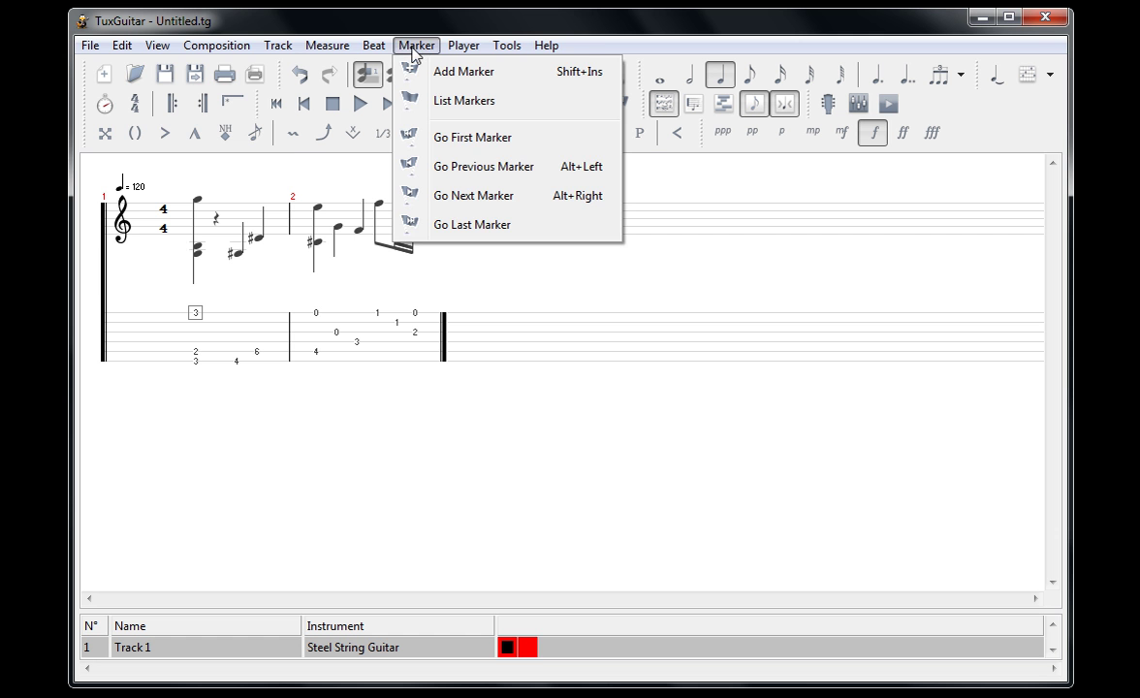
Import a MIDI song via File > Import > Import MIDI, discarding the unsaved changes.
left_click(51, 39)
left_click(89, 45)
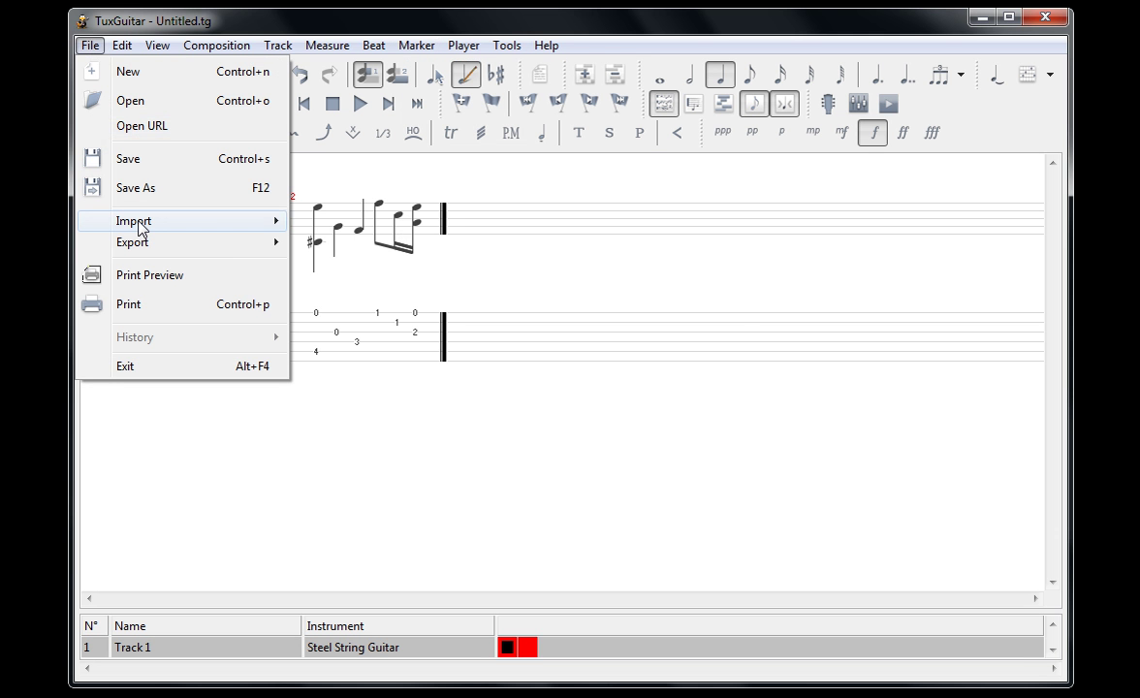
mouse_move(142, 229)
left_click(331, 222)
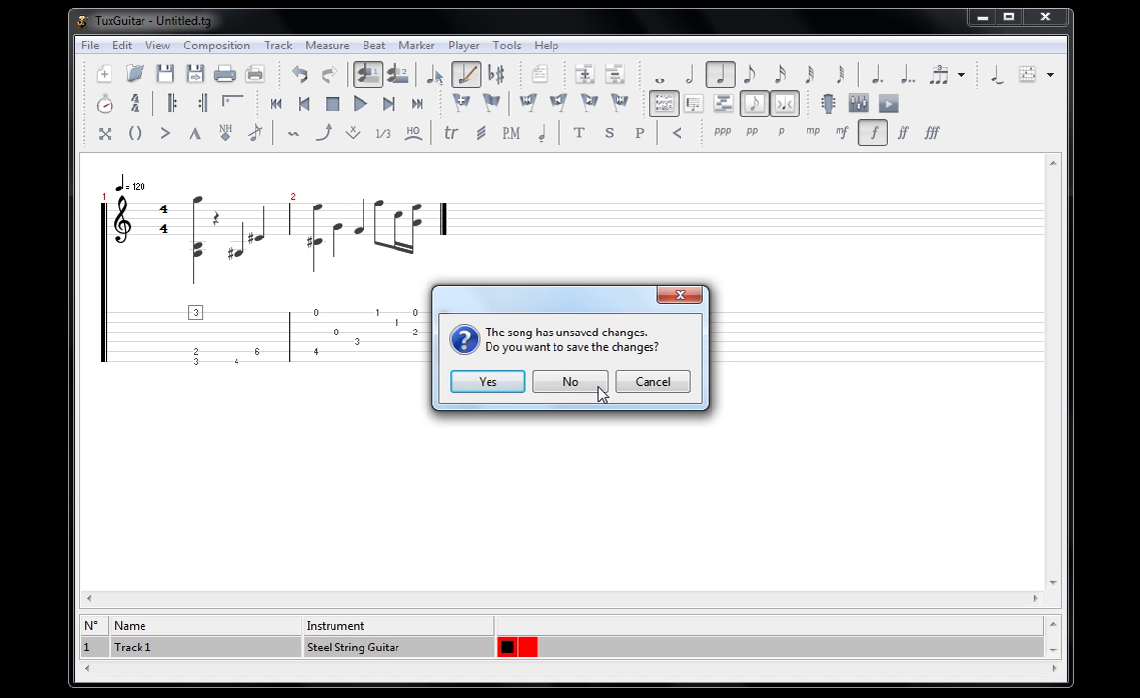
left_click(570, 380)
double_click(310, 210)
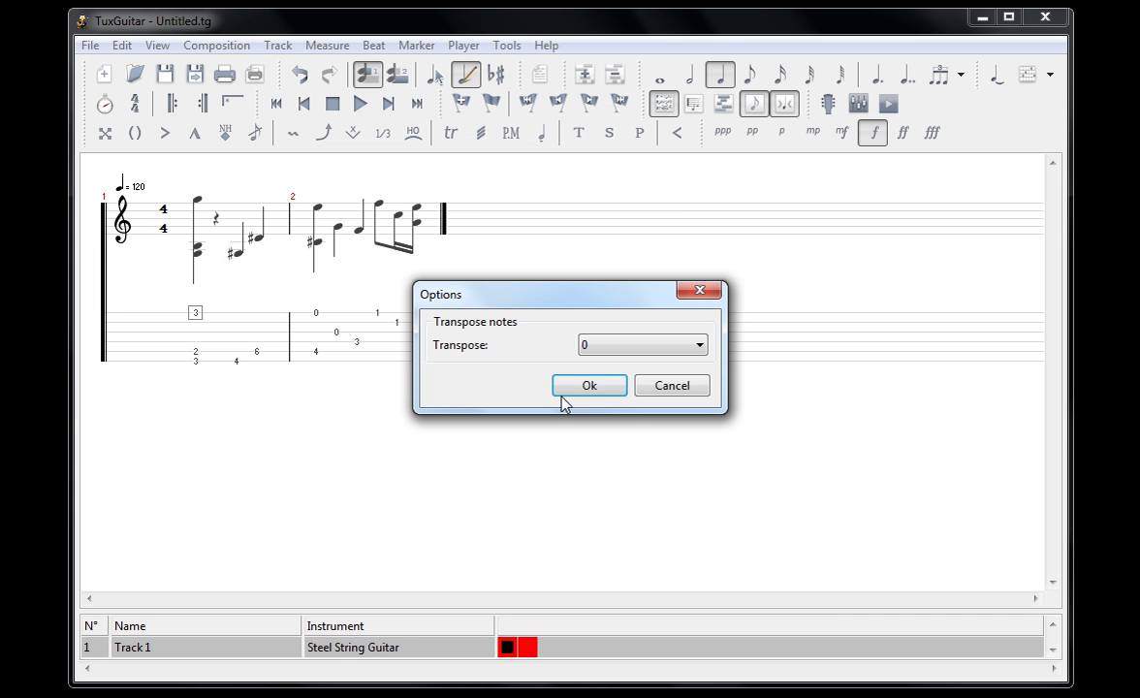
Load the MIDI with no transposition and play a few seconds of the song.
left_click(596, 386)
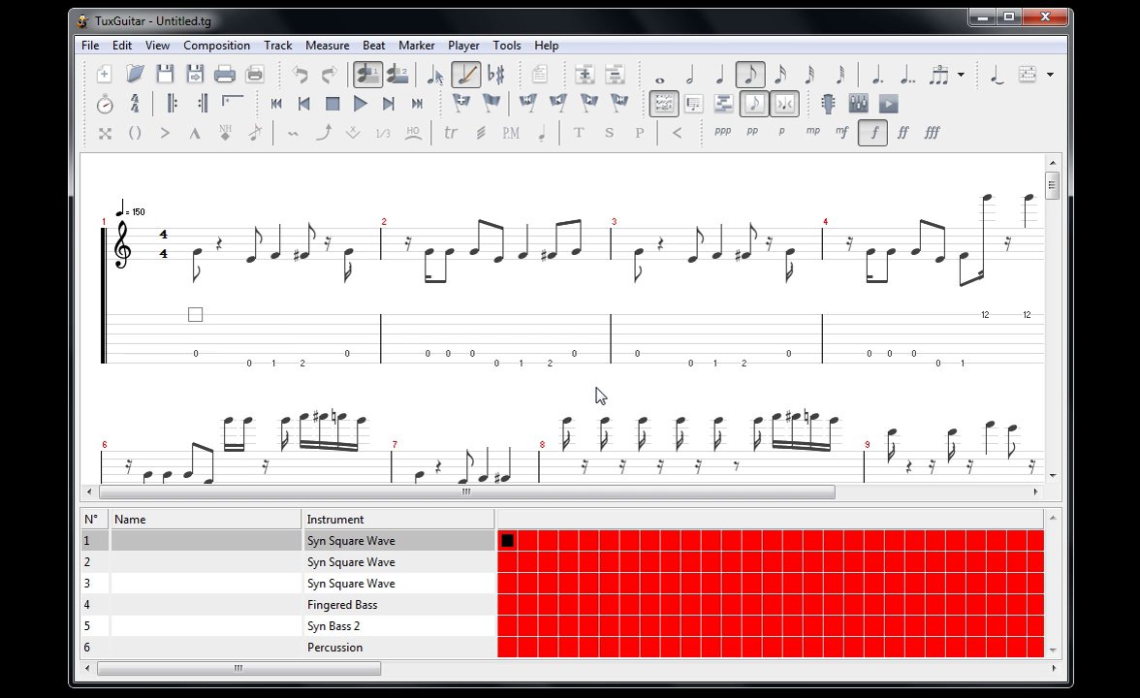
left_click(362, 106)
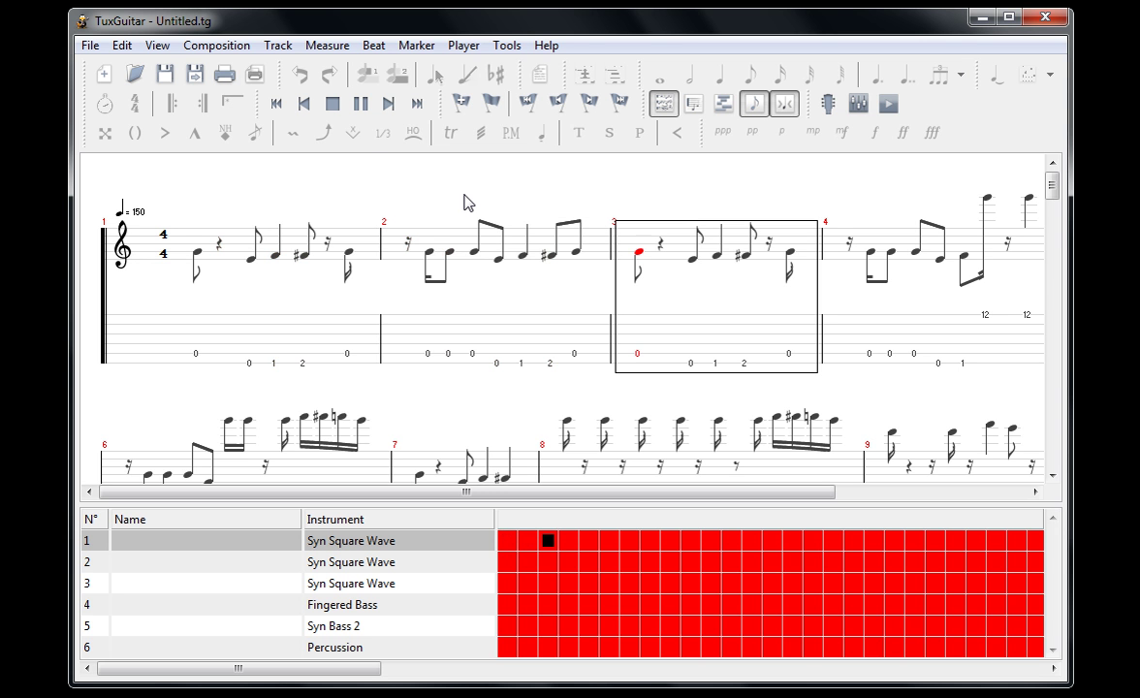
left_click(334, 105)
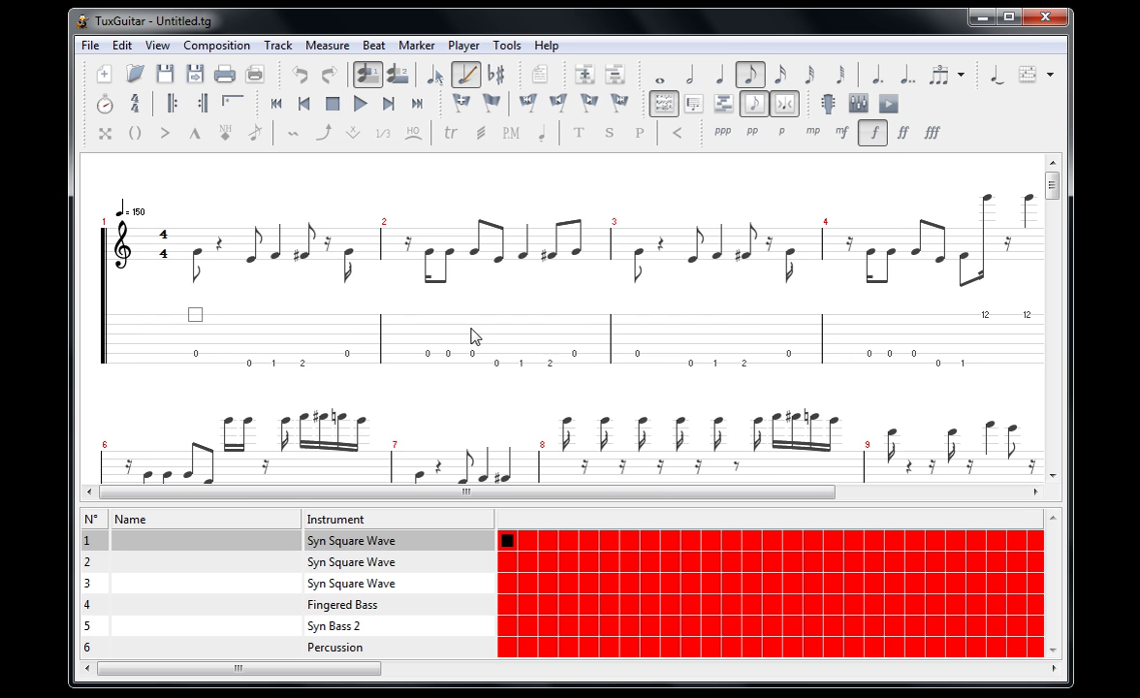
View tracks 2 through 5, including Fingered Bass and Syn Bass 2, and briefly play the song.
left_click(344, 562)
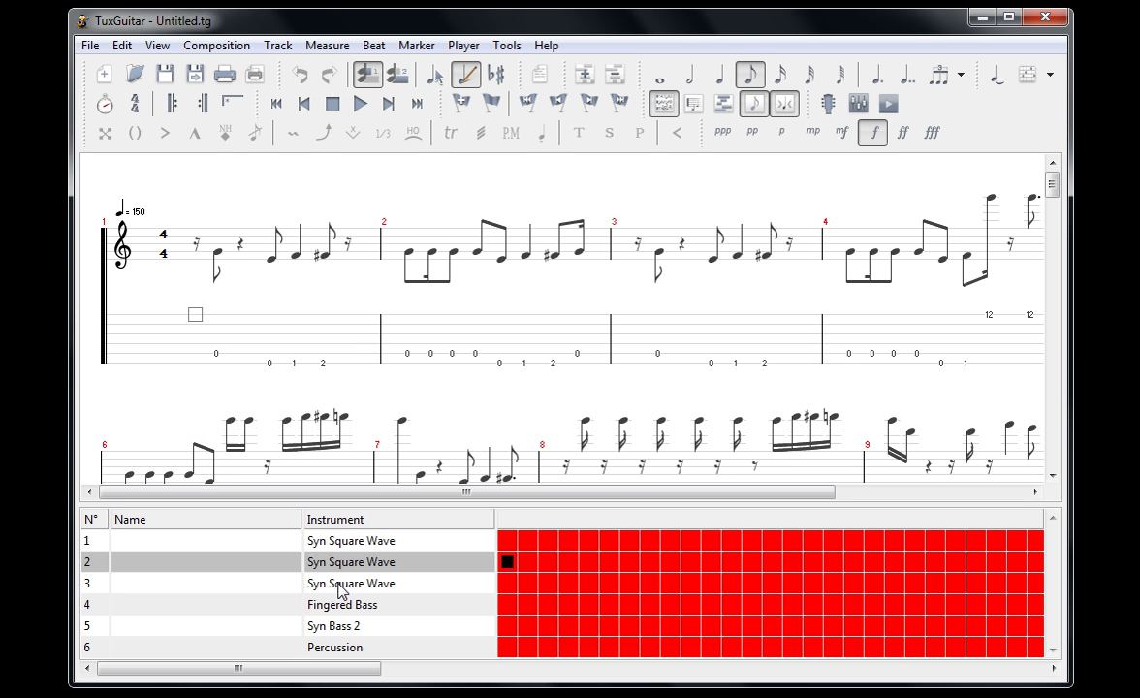
left_click(338, 588)
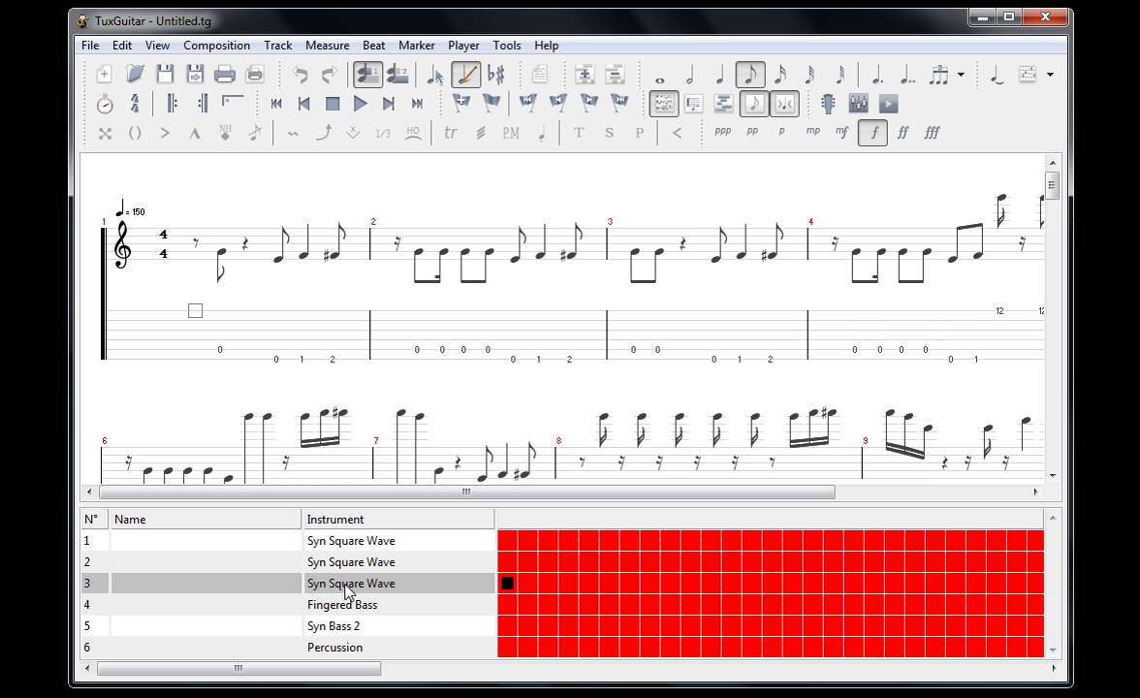
left_click(332, 608)
left_click(334, 629)
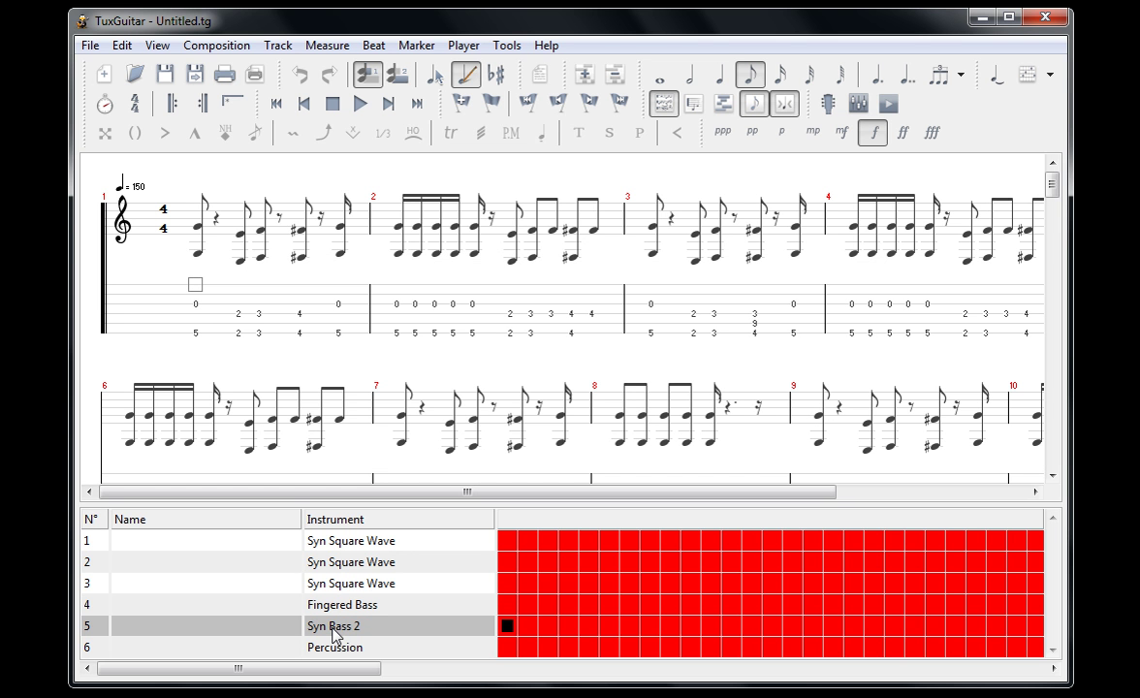
left_click(360, 104)
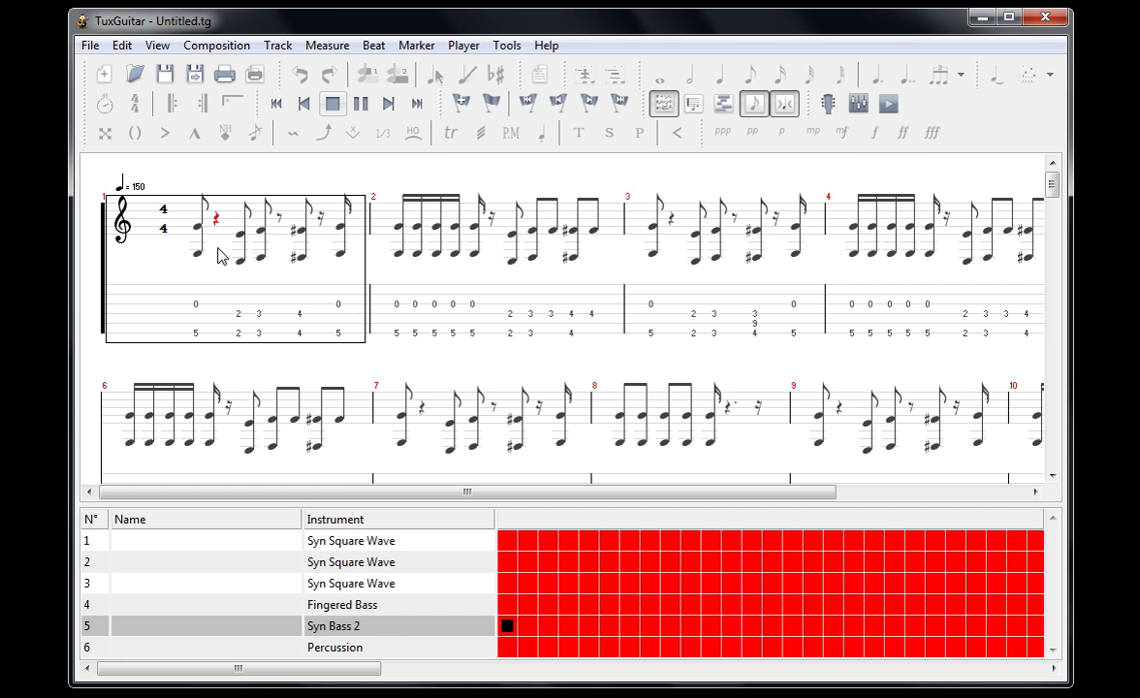
left_click(359, 103)
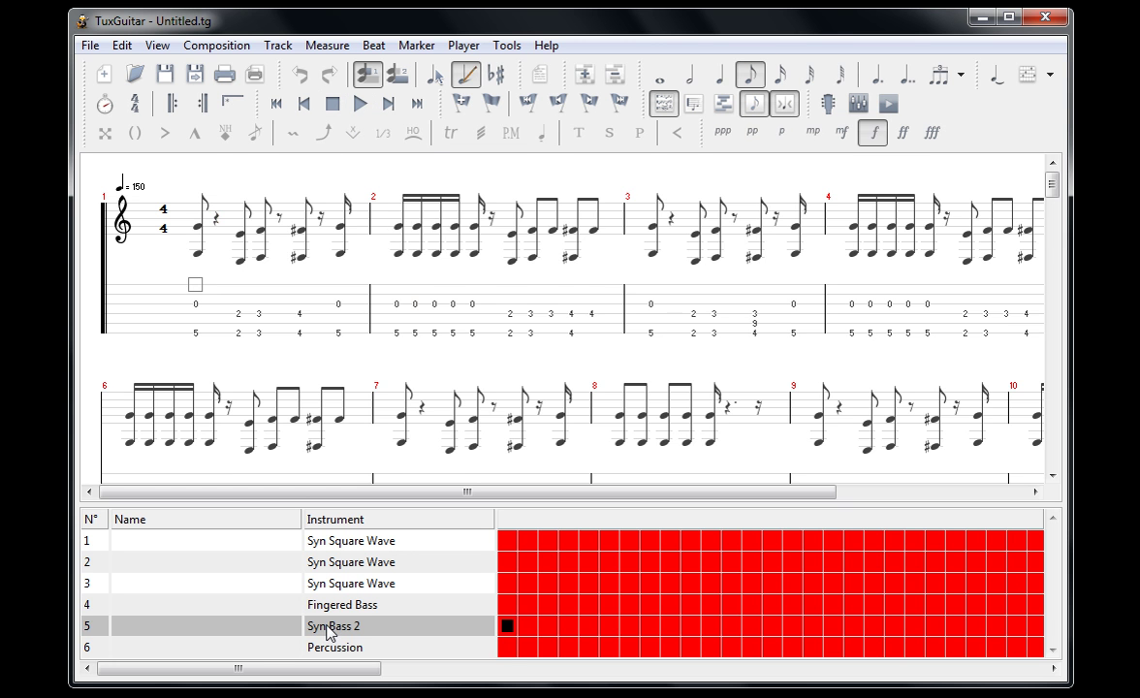
Display the Percussion track's notation and play it back before stopping.
left_click(341, 648)
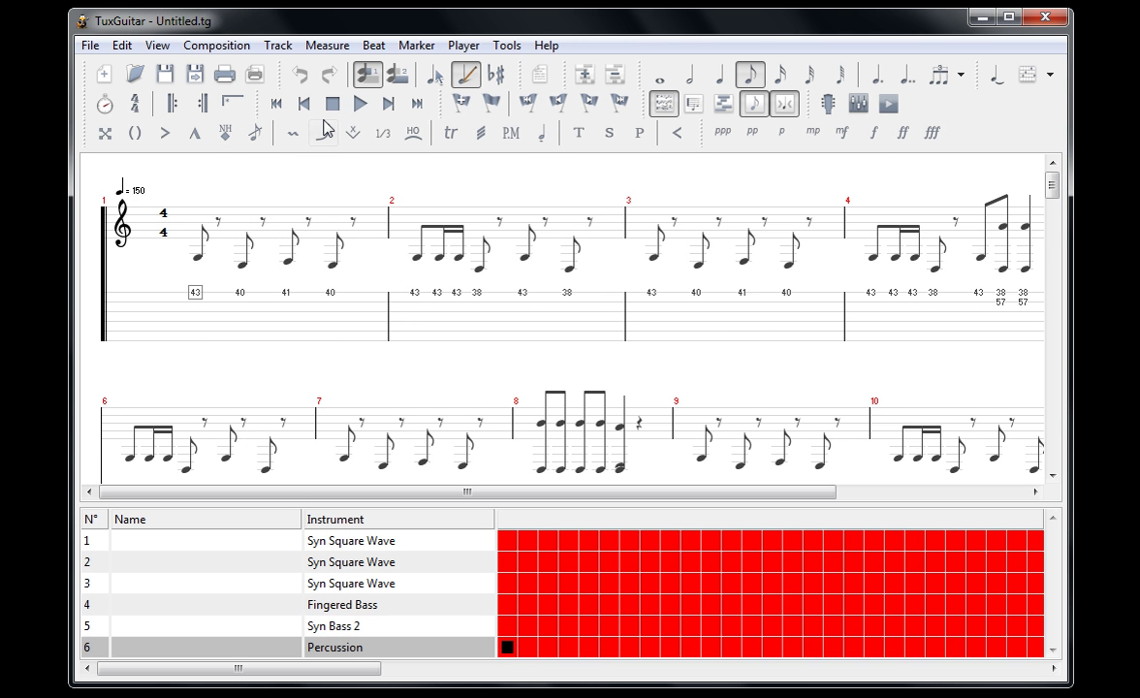
left_click(359, 104)
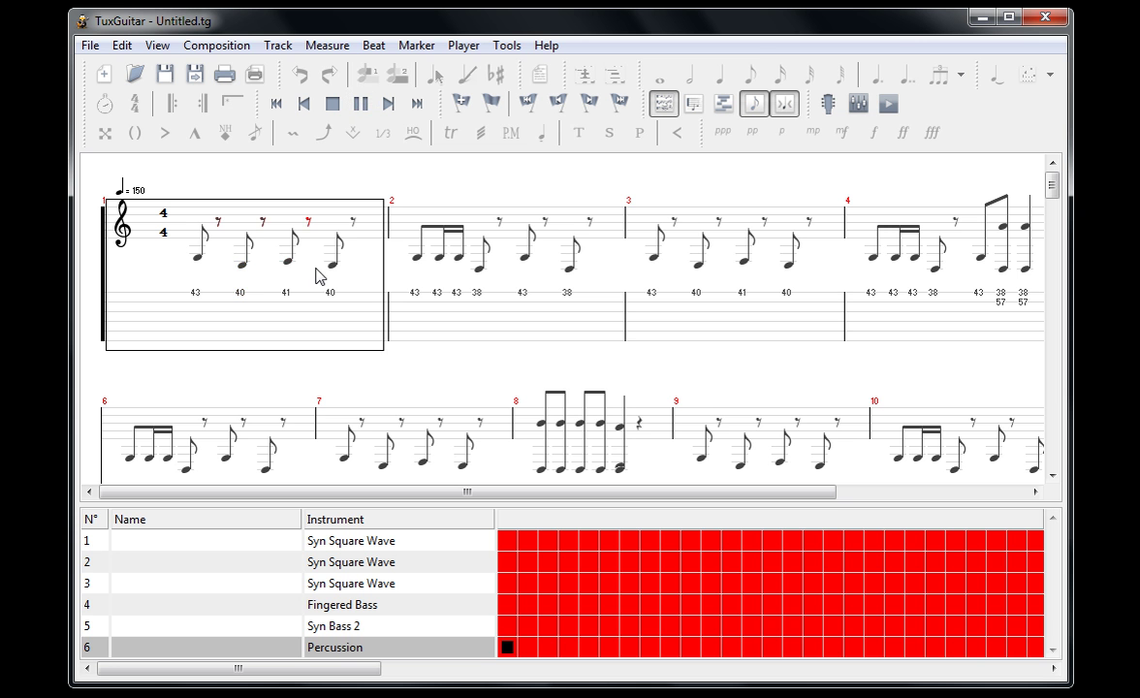
left_click(332, 103)
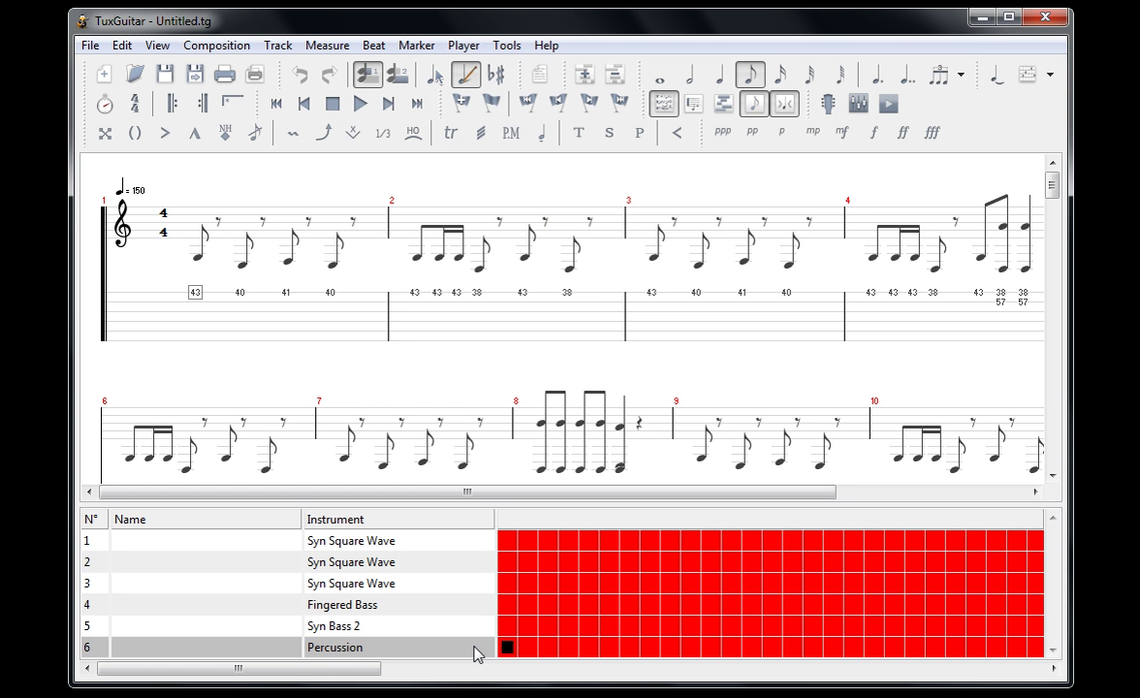
Jump to Percussion measure 2, create a new empty song with File > New, and minimize TuxGuitar.
left_click(528, 646)
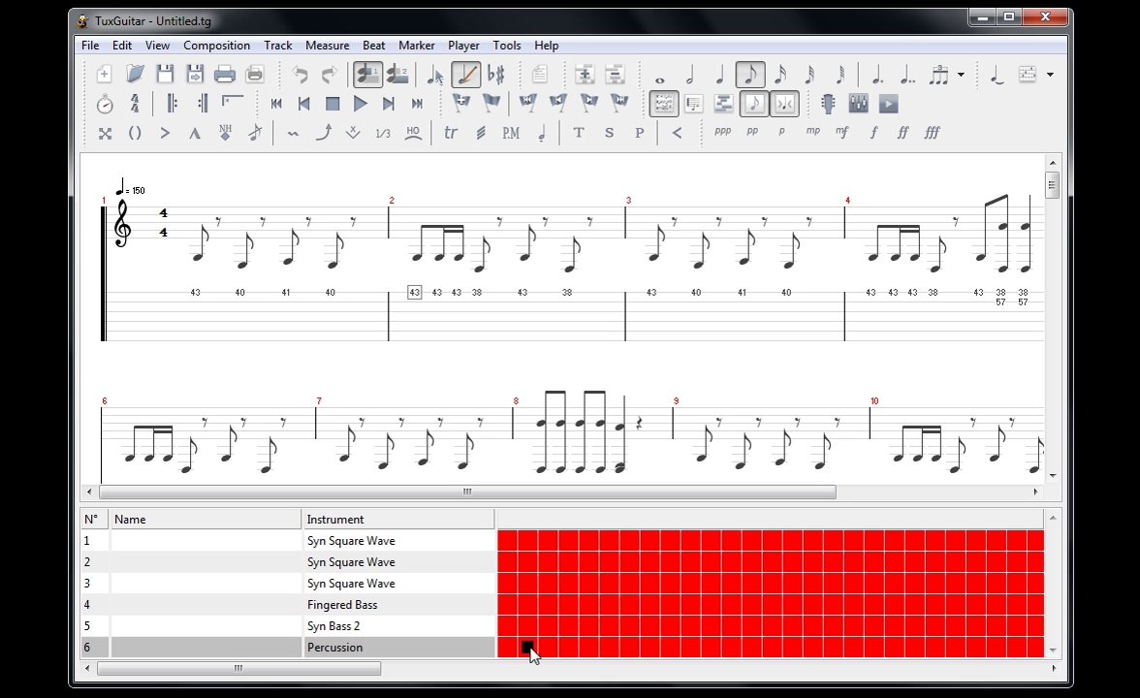
left_click(89, 45)
left_click(129, 76)
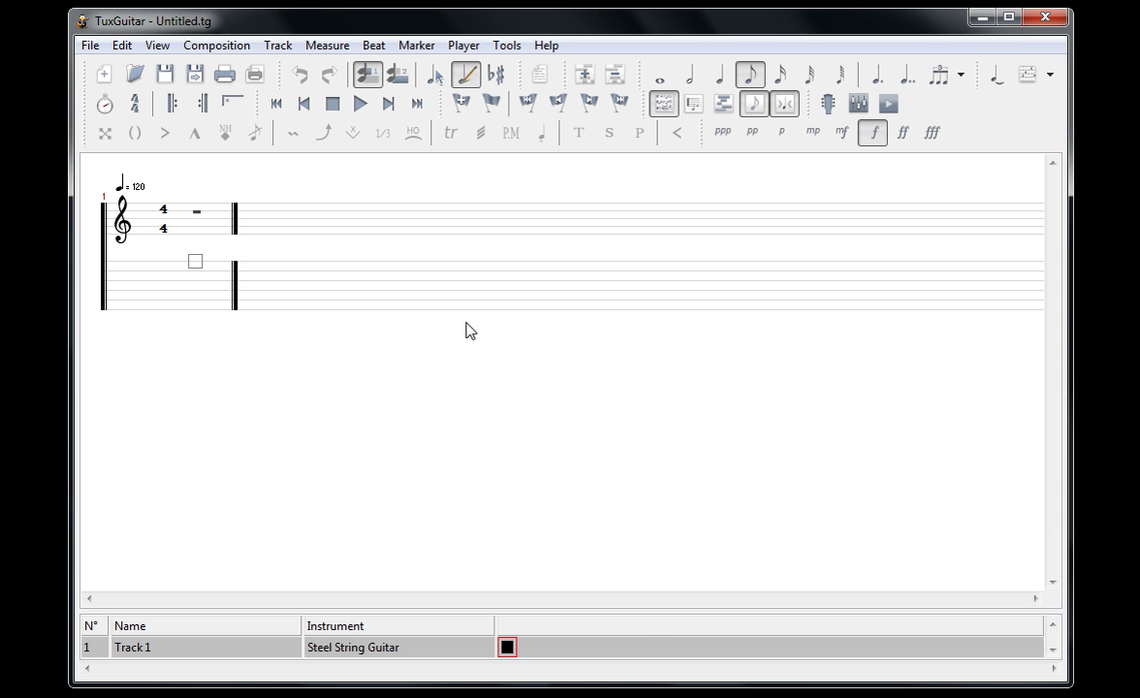
left_click(980, 18)
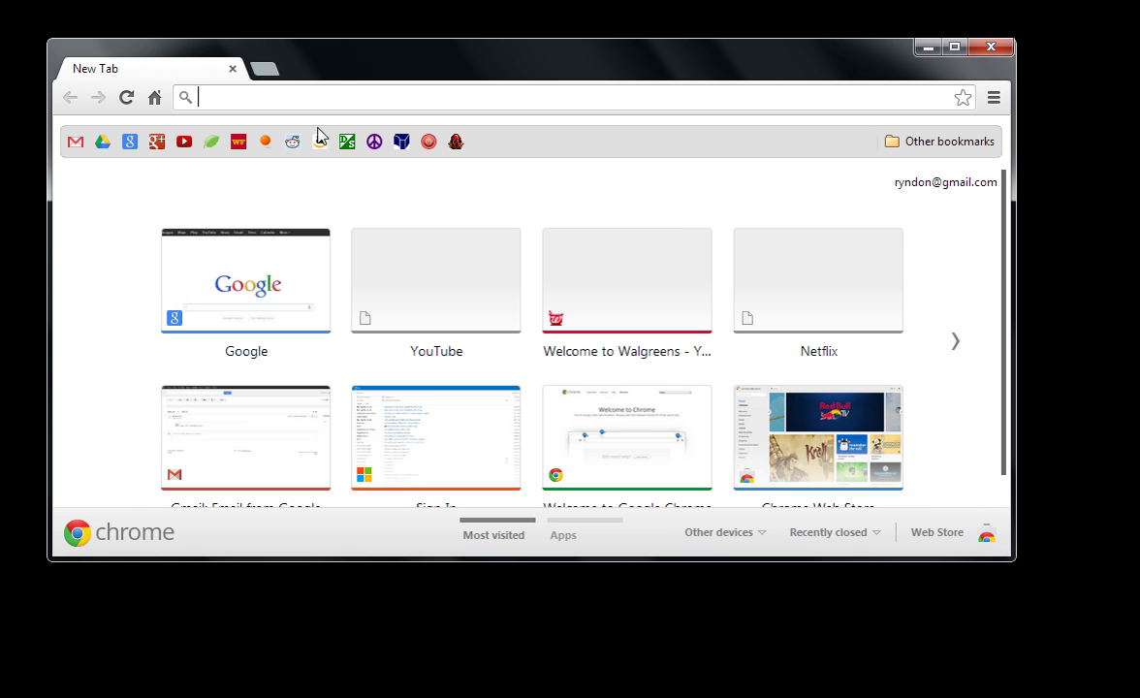
Load tjfree.com from Chrome's address bar.
type("tjfree.co")
key("Return")
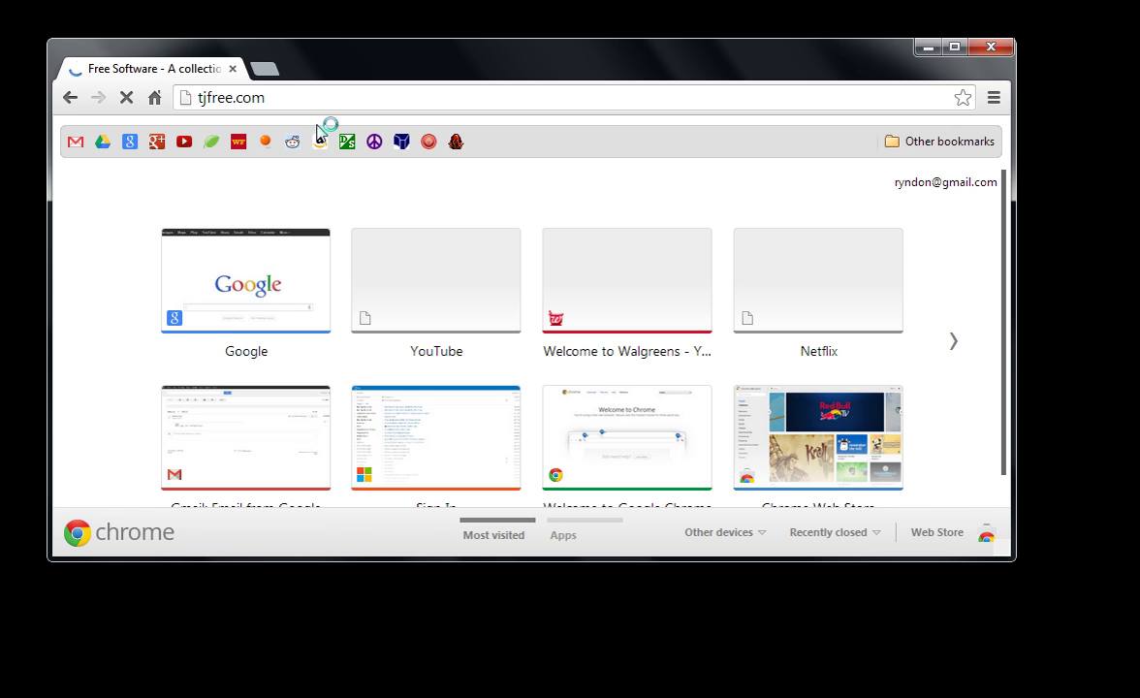